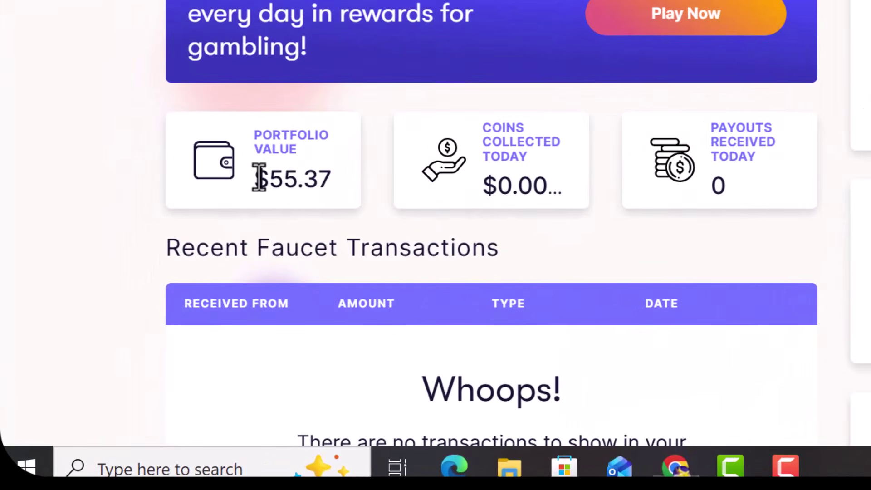
Highlight the portfolio value on the FaucetPay dashboard and open the account's Deposit / Withdrawal page
drag(171, 295, 221, 299)
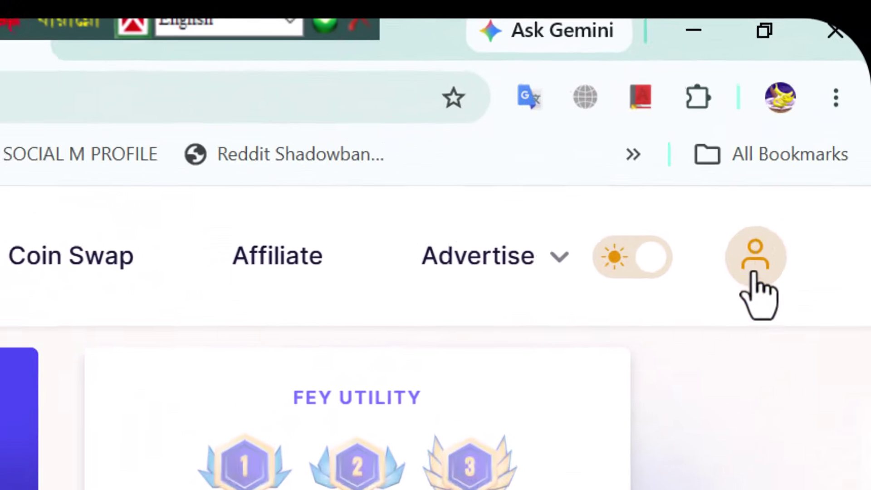
click(758, 247)
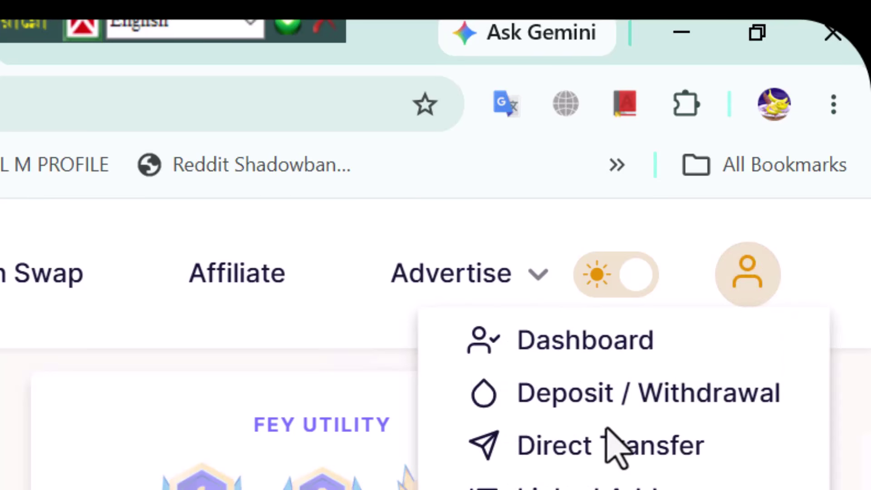
click(658, 404)
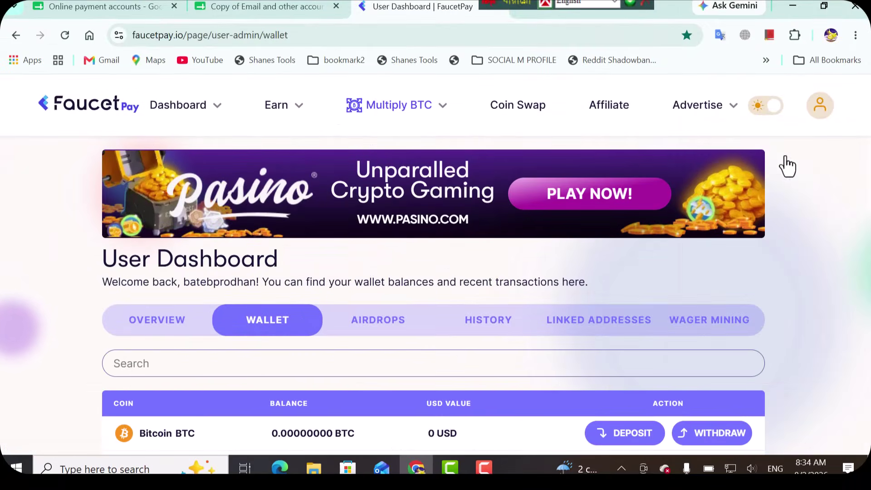
Find the USDT row in the wallet's coin list and highlight its balance
scroll(252, 318, down, 10)
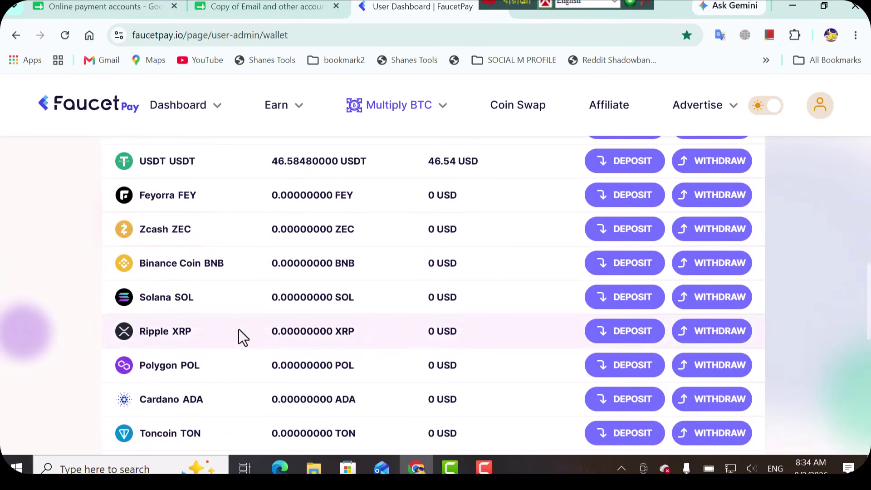
scroll(229, 275, up, 2)
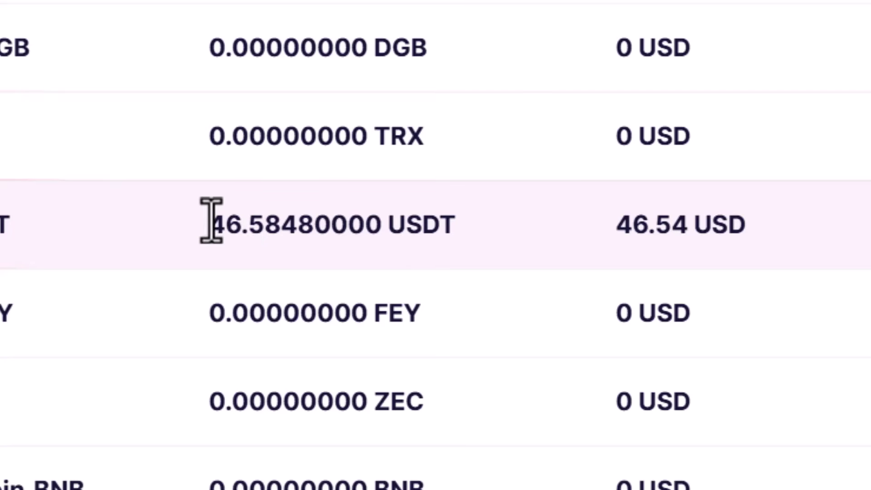
drag(211, 226, 308, 227)
click(151, 229)
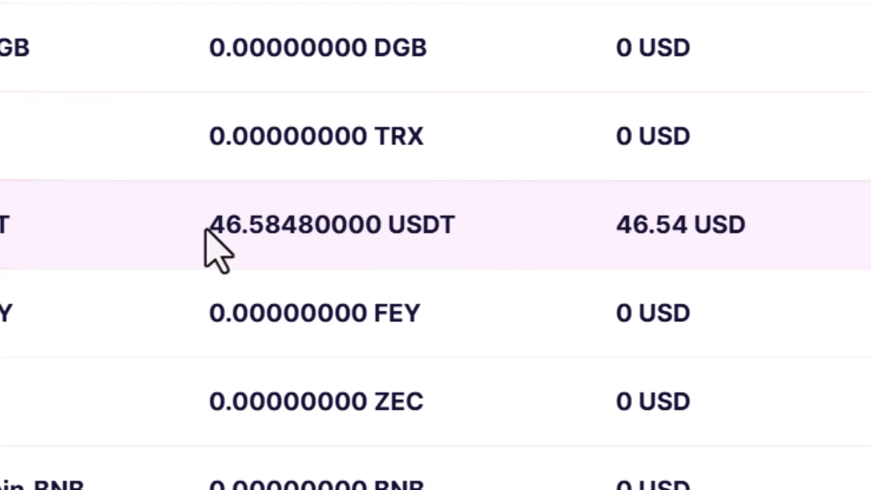
drag(213, 221, 297, 249)
drag(208, 224, 283, 238)
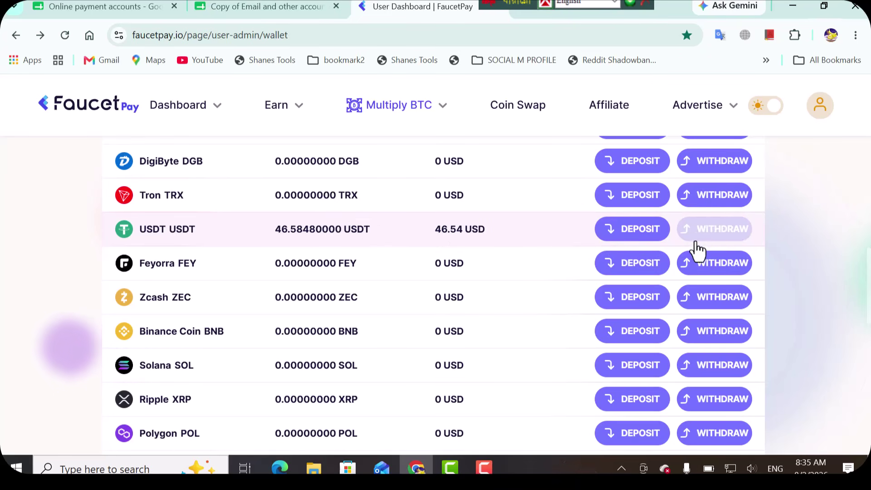
Open the USDT withdrawal form, review the available networks and their fees, and close the form
click(724, 231)
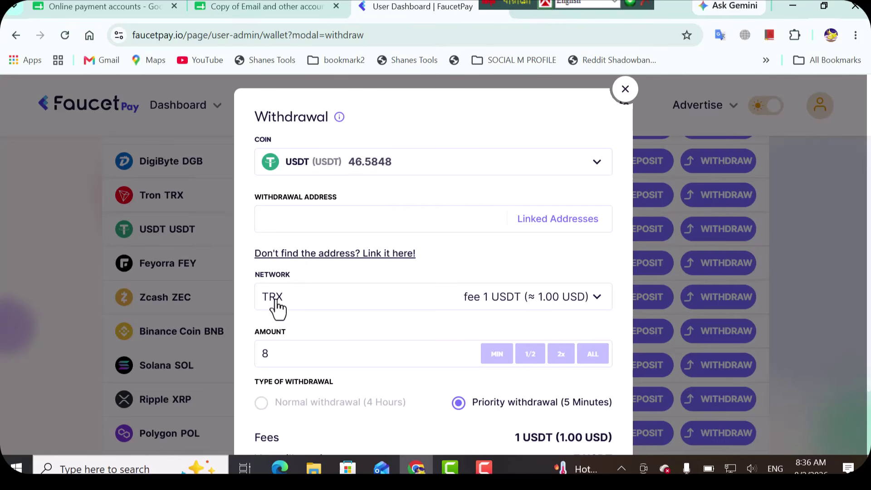
click(312, 310)
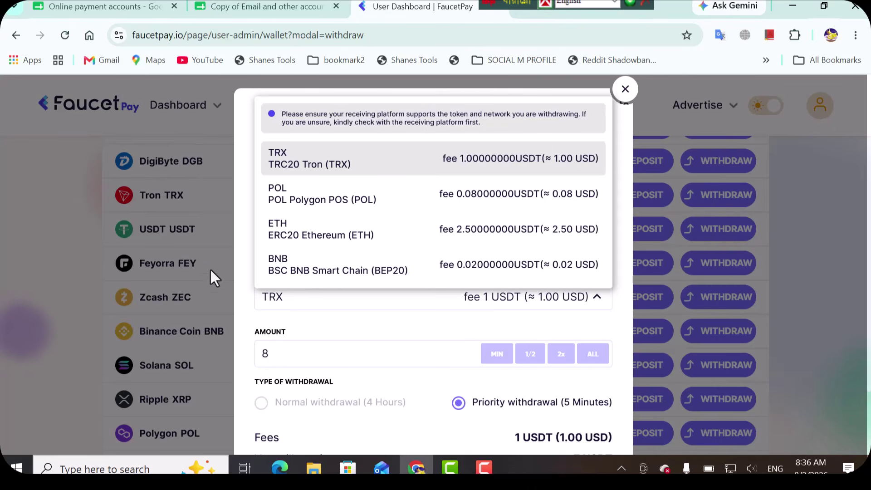
click(63, 246)
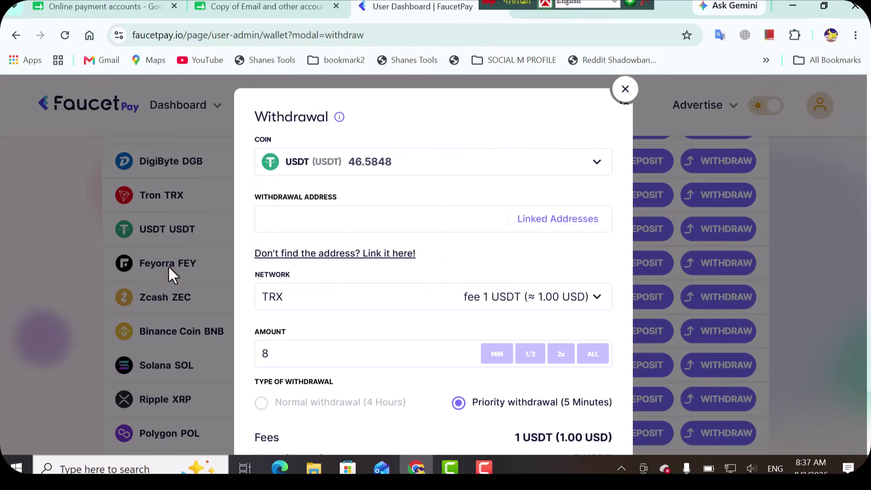
click(625, 89)
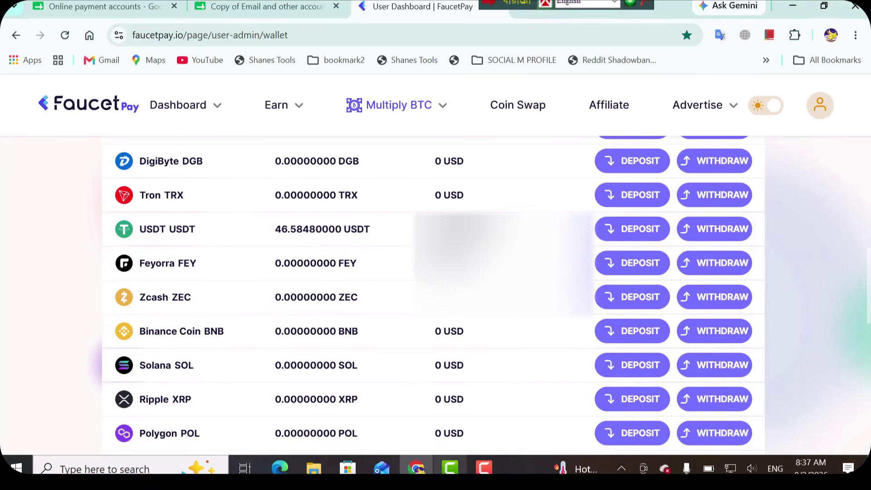
click(484, 467)
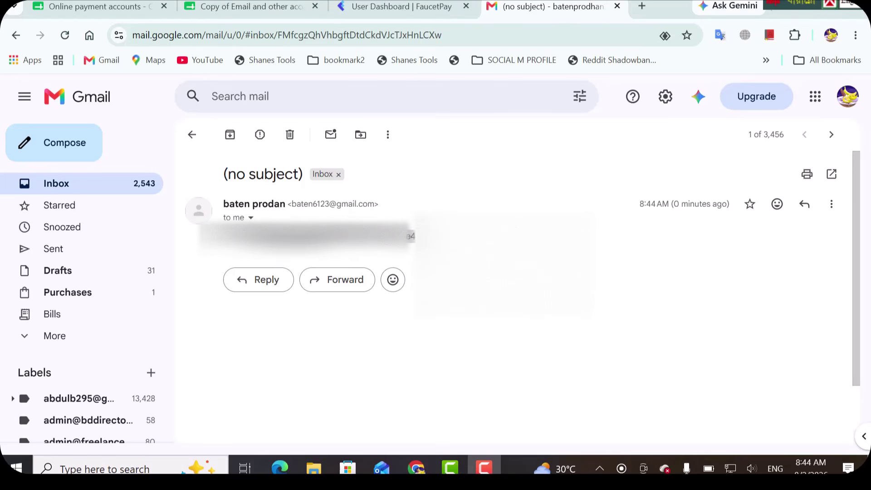
Copy the receiving wallet address from the open Gmail message and return to the FaucetPay wallet
right_click(299, 247)
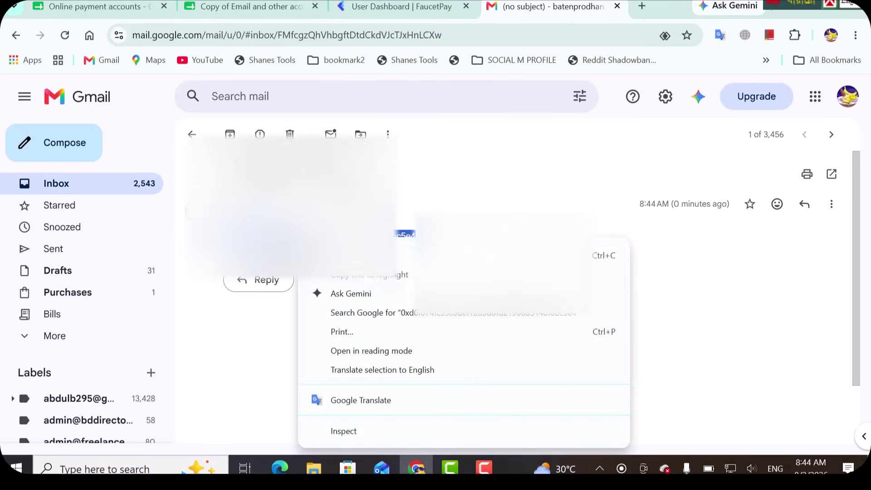
click(345, 255)
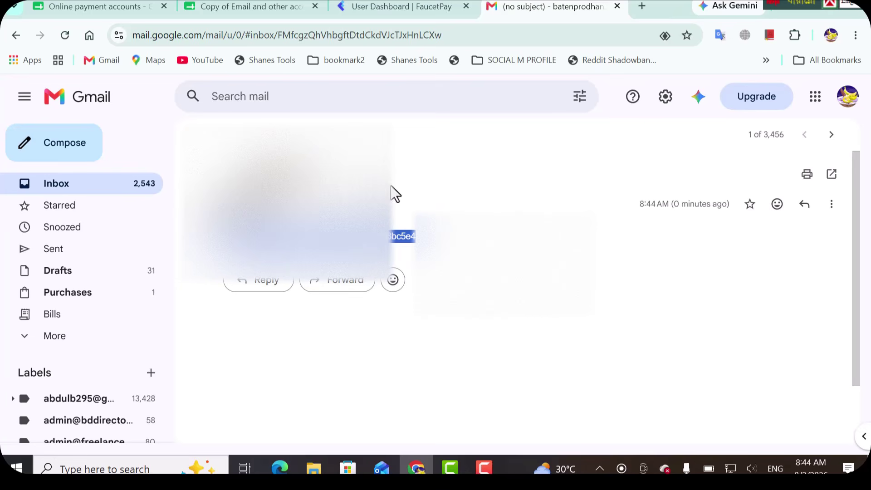
click(374, 6)
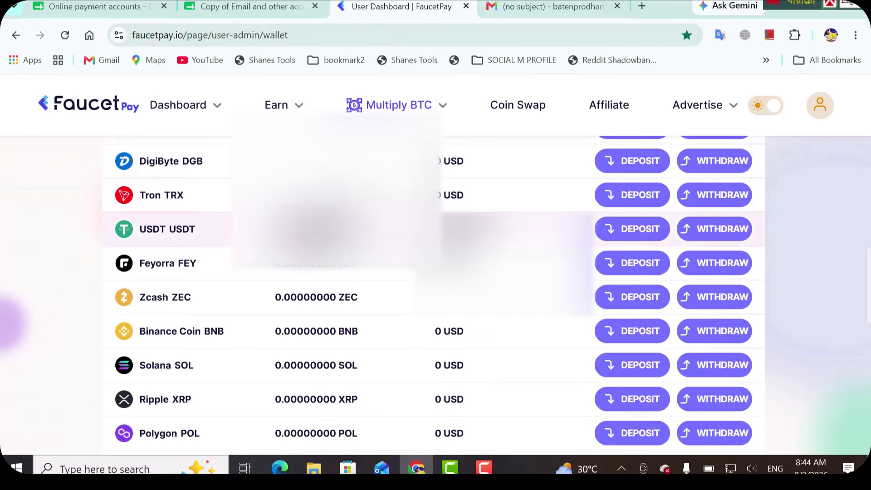
Open the withdrawal form for USDT and paste the copied wallet address as the withdrawal address
click(729, 232)
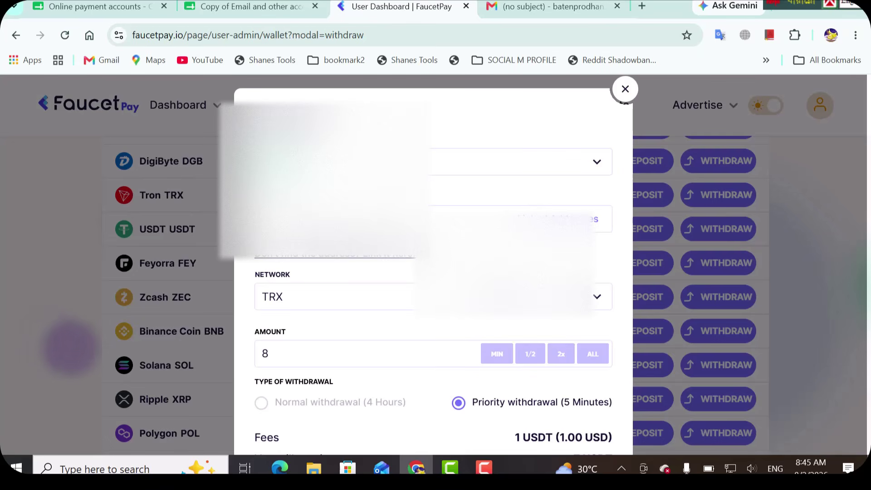
right_click(289, 219)
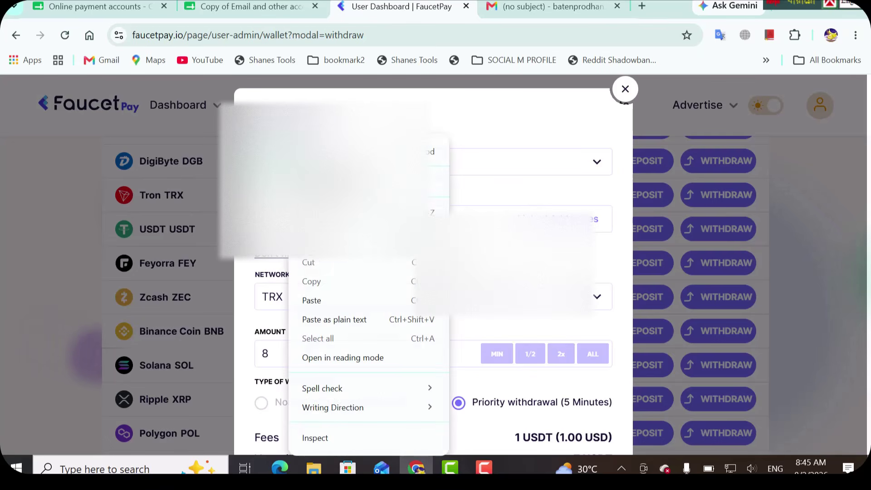
click(313, 301)
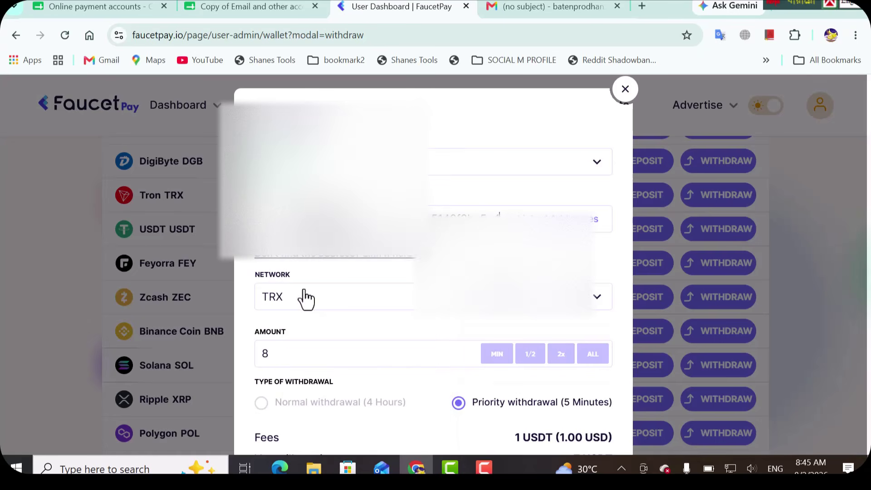
Set the withdrawal network to BNB Smart Chain (BEP20) and the amount to the full 46.5848 USDT
click(330, 309)
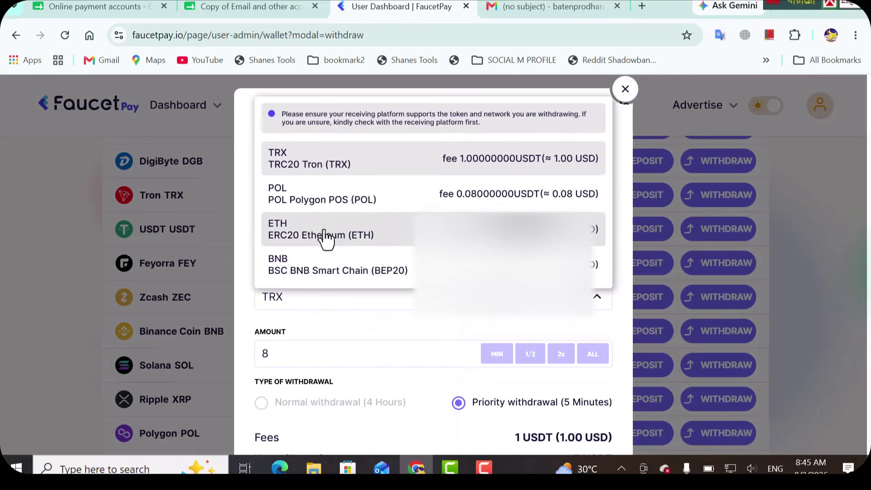
click(300, 275)
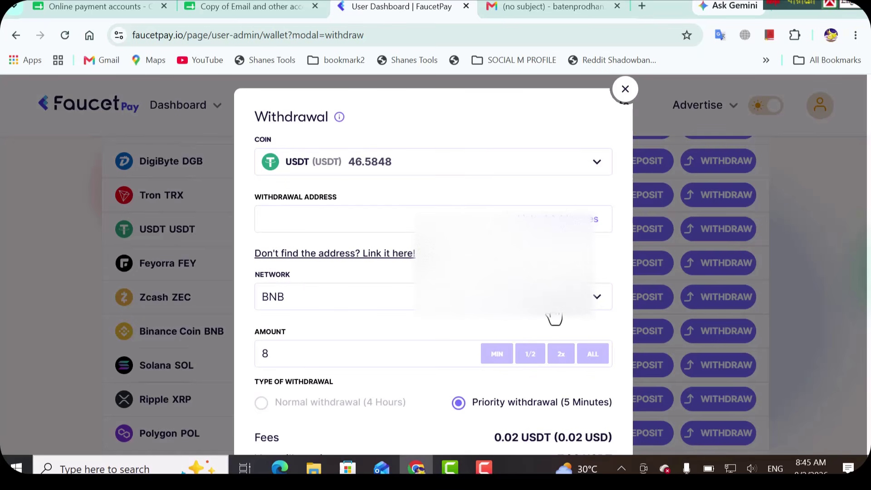
scroll(452, 184, down, 1)
scroll(451, 183, down, 1)
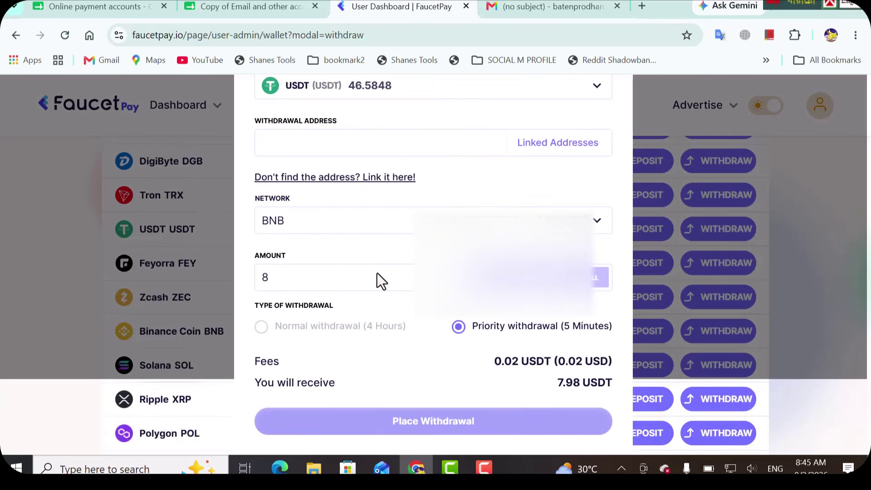
click(595, 282)
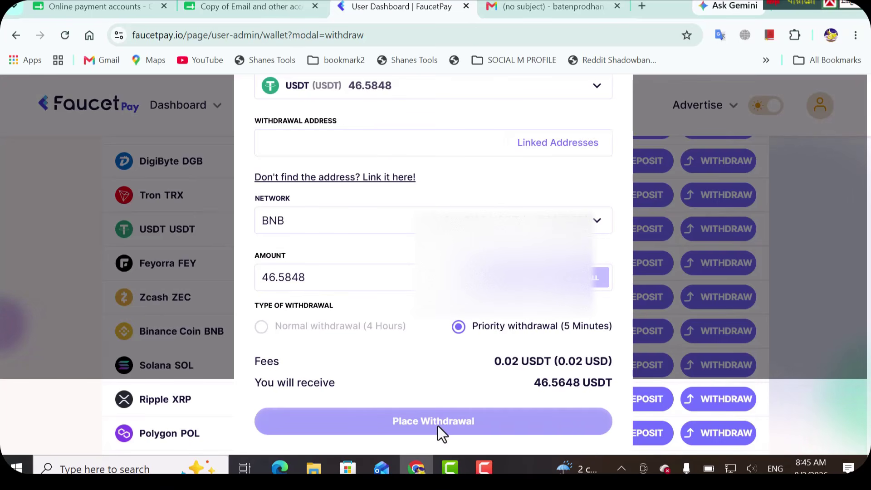
Check the withdrawal form and paste the copied wallet address again into the empty withdrawal address field
scroll(416, 322, up, 2)
scroll(415, 322, down, 2)
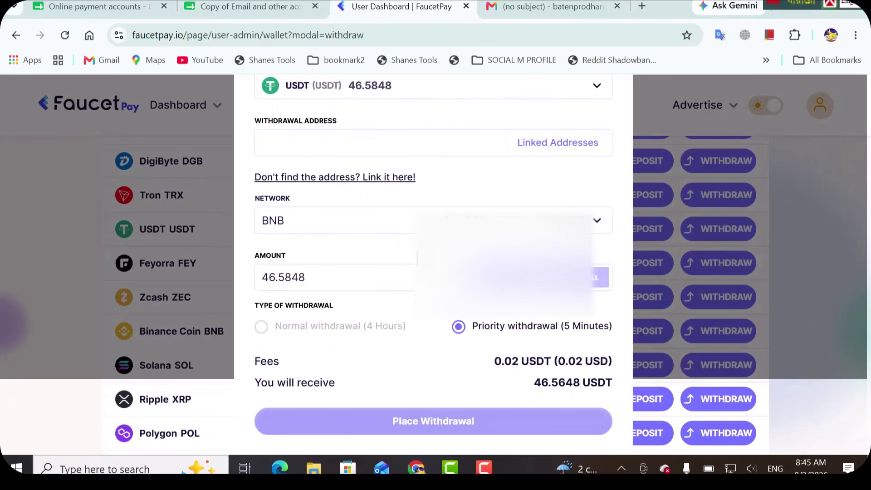
scroll(414, 315, up, 2)
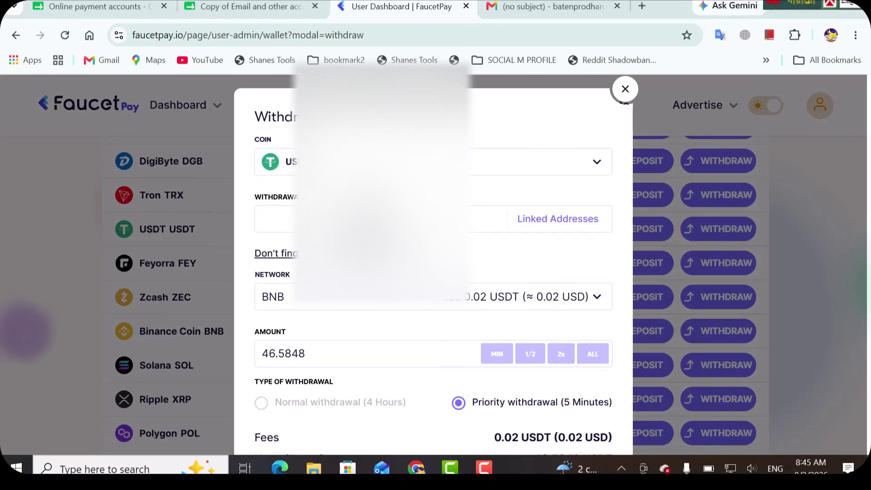
click(354, 219)
scroll(380, 307, down, 2)
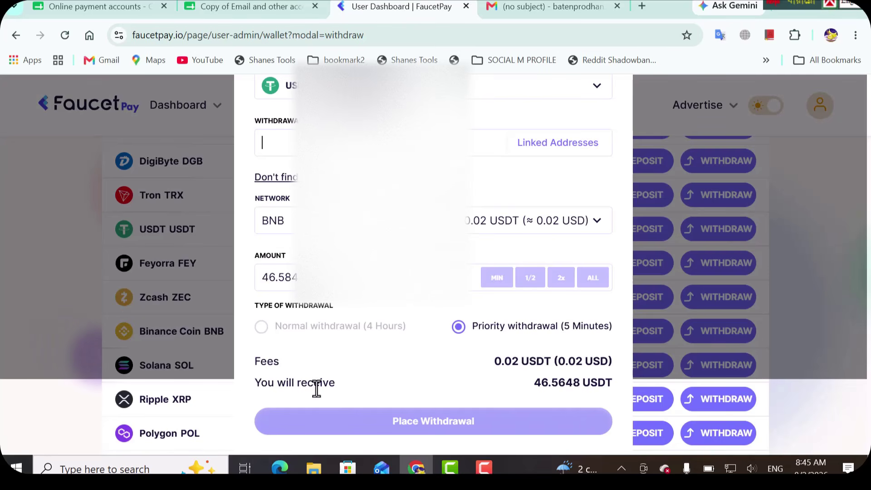
scroll(289, 220, up, 2)
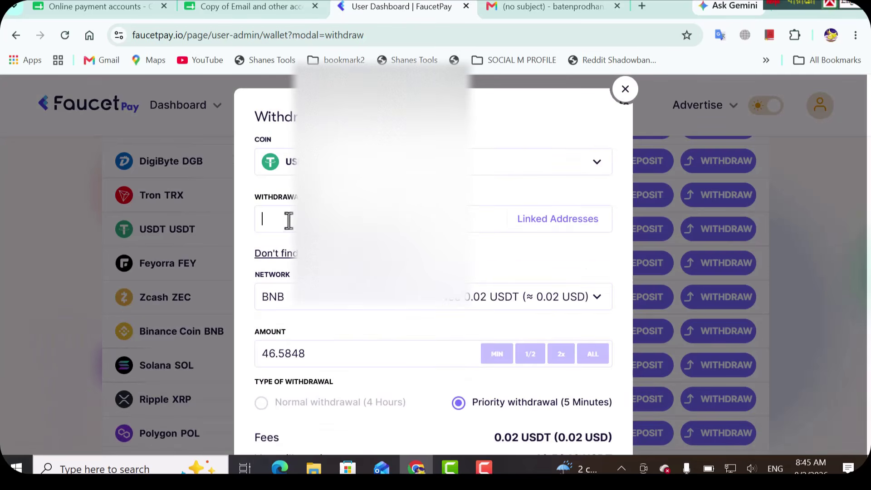
right_click(288, 221)
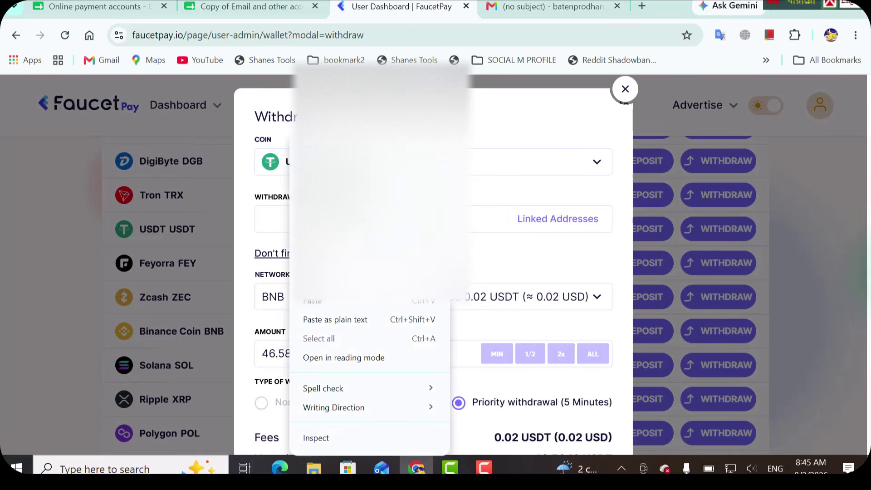
click(315, 302)
Try to place the priority withdrawal of the full USDT balance over the BNB network
scroll(433, 273, down, 2)
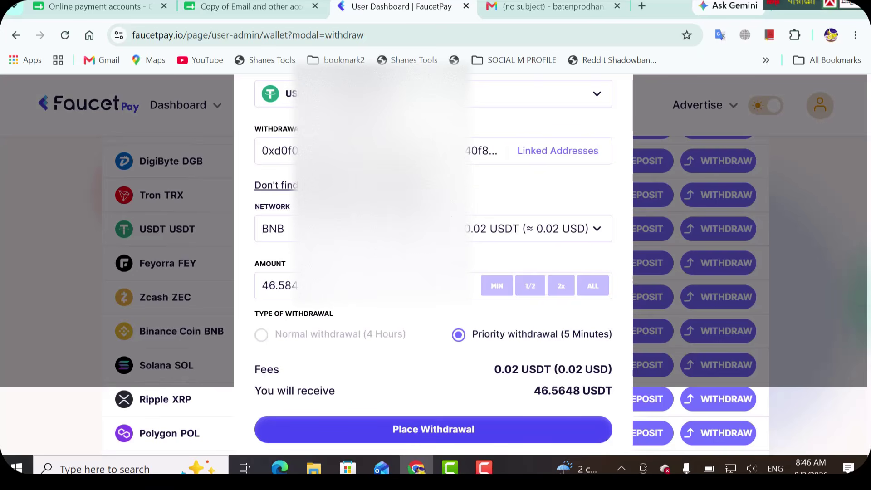
scroll(433, 272, down, 1)
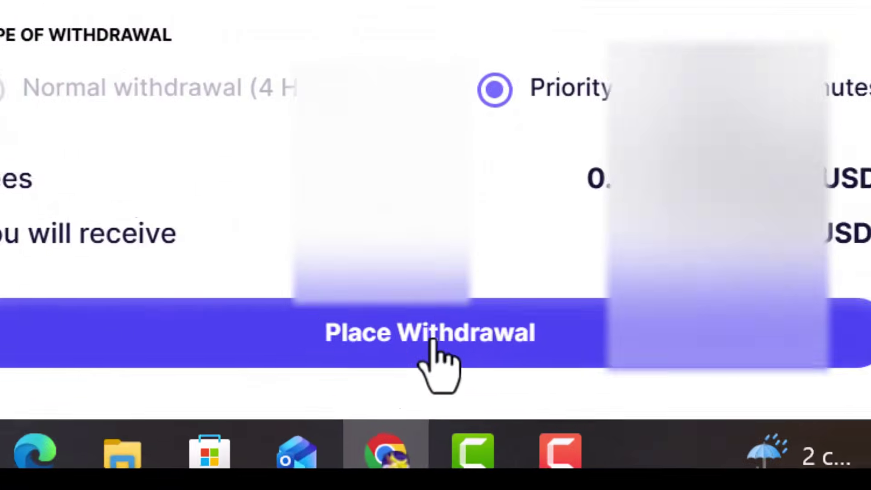
click(432, 427)
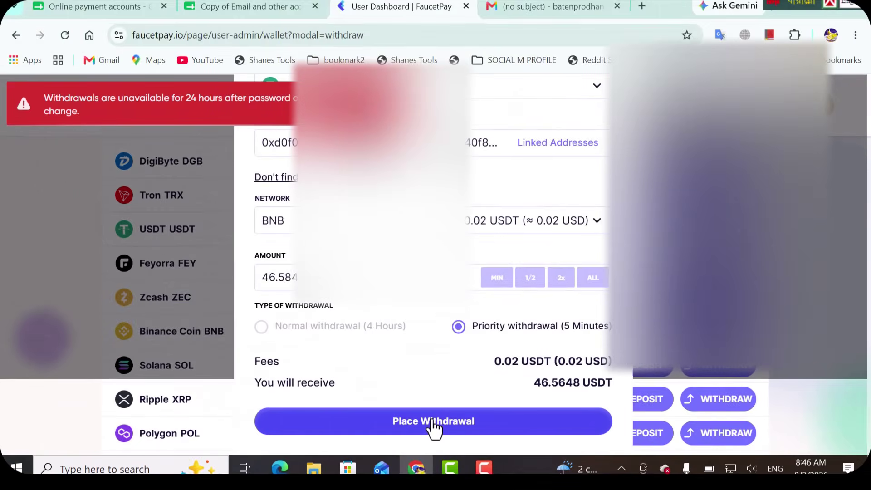